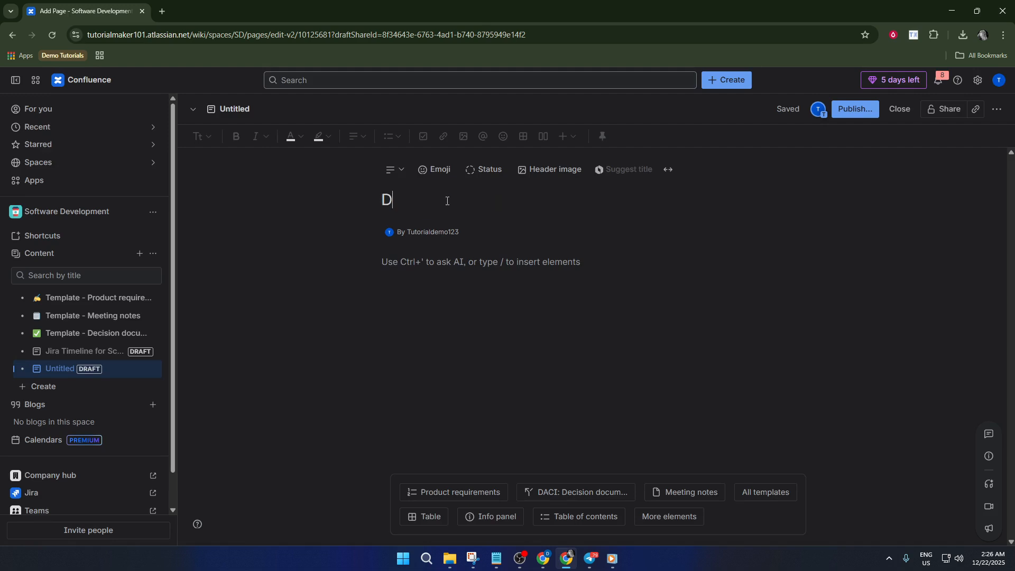
Title the page "Diagram" and insert a new diagram whiteboard based on the flowchart template in its body
text(iagram)
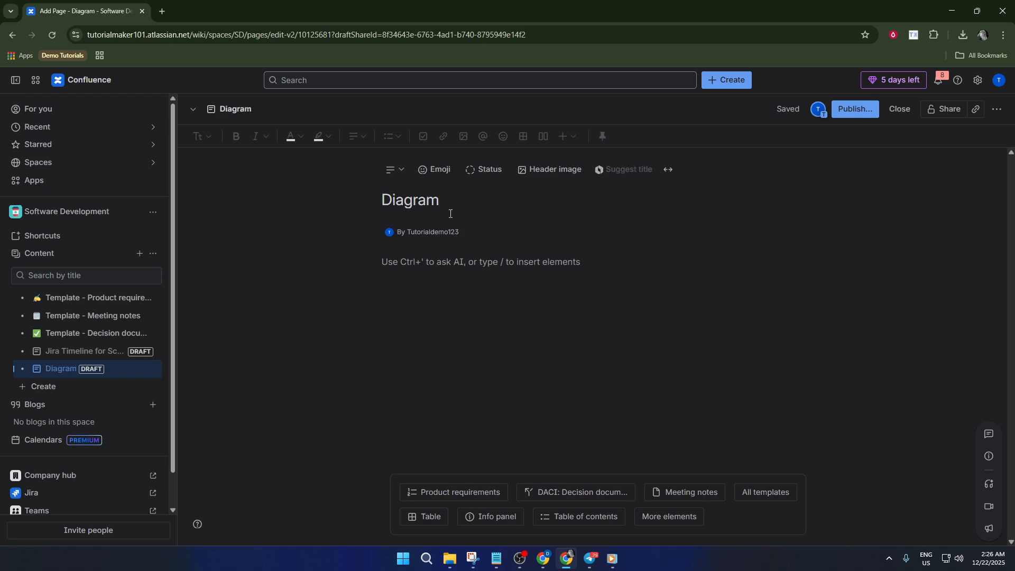
click(461, 264)
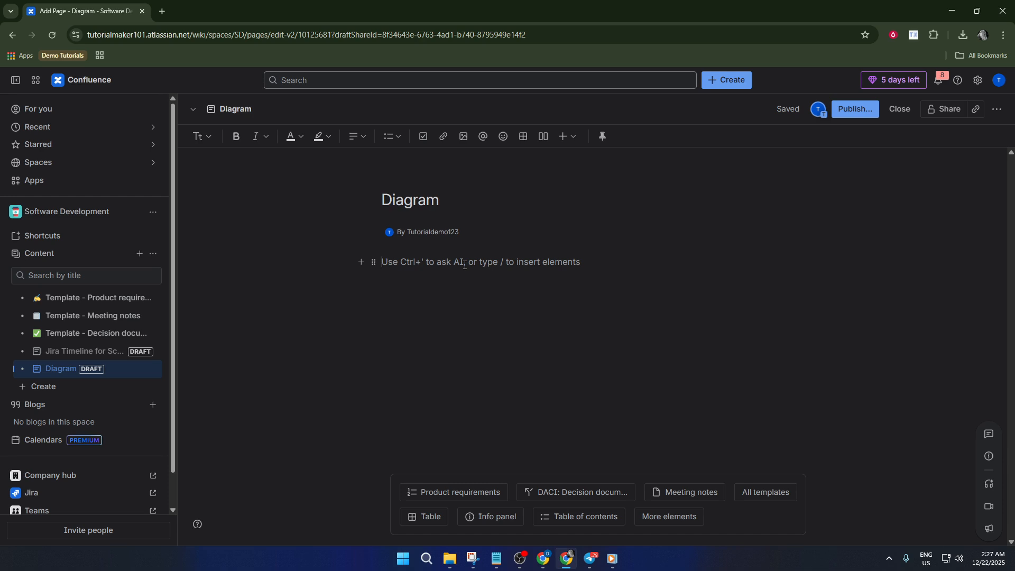
text(/d)
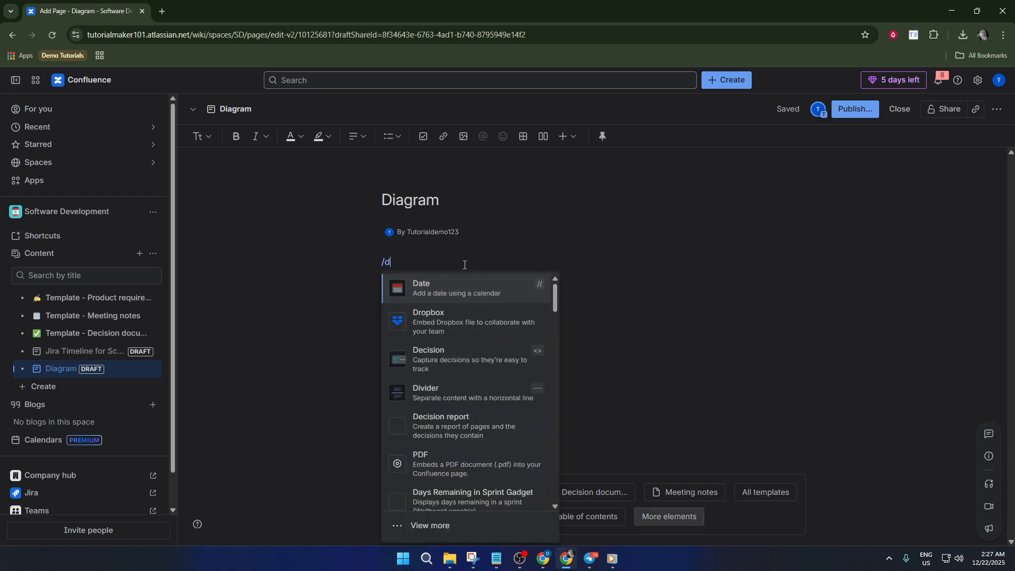
text(iagra)
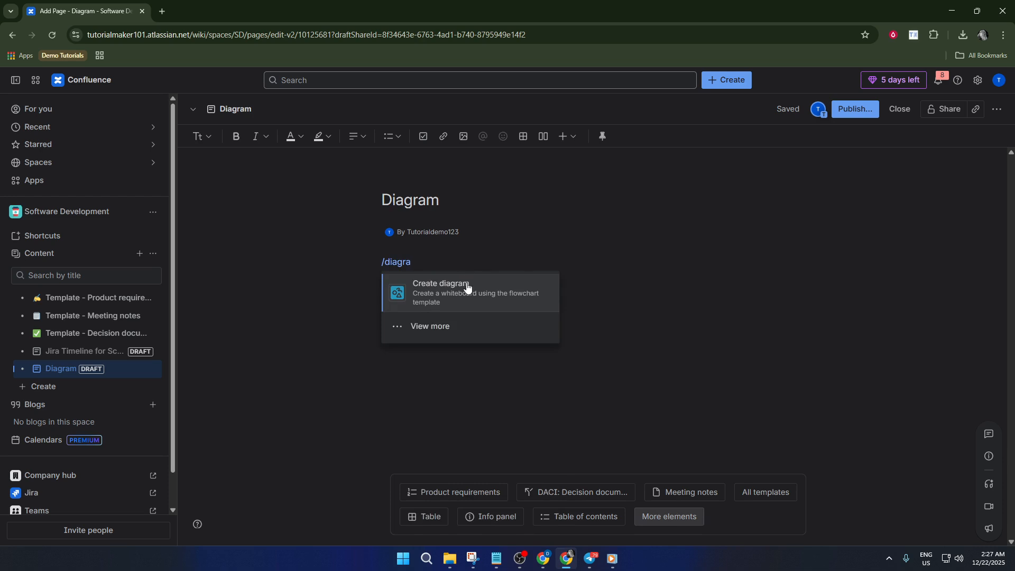
click(467, 287)
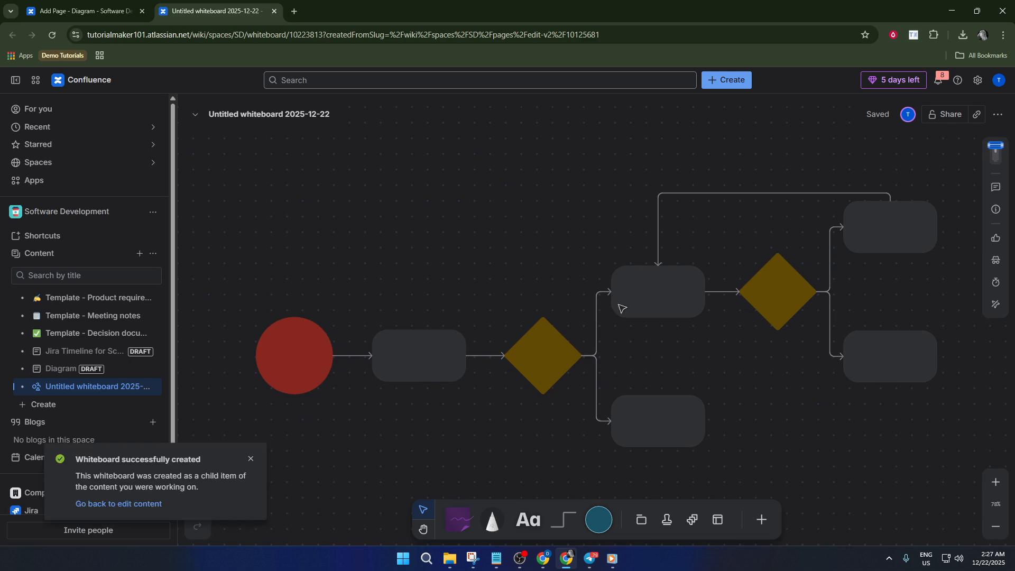
Add a teal circle below the flowchart's two end boxes and connect the lower branch's rounded rectangle to it
scroll(735, 324, down, 3)
scroll(734, 319, up, 5)
scroll(707, 364, down, 2)
scroll(756, 407, down, 1)
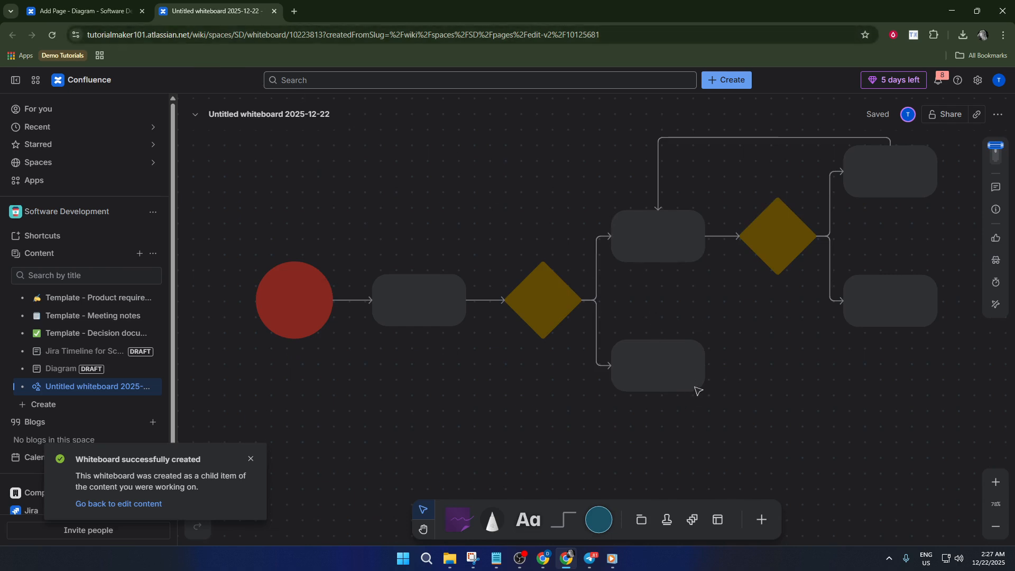
click(601, 512)
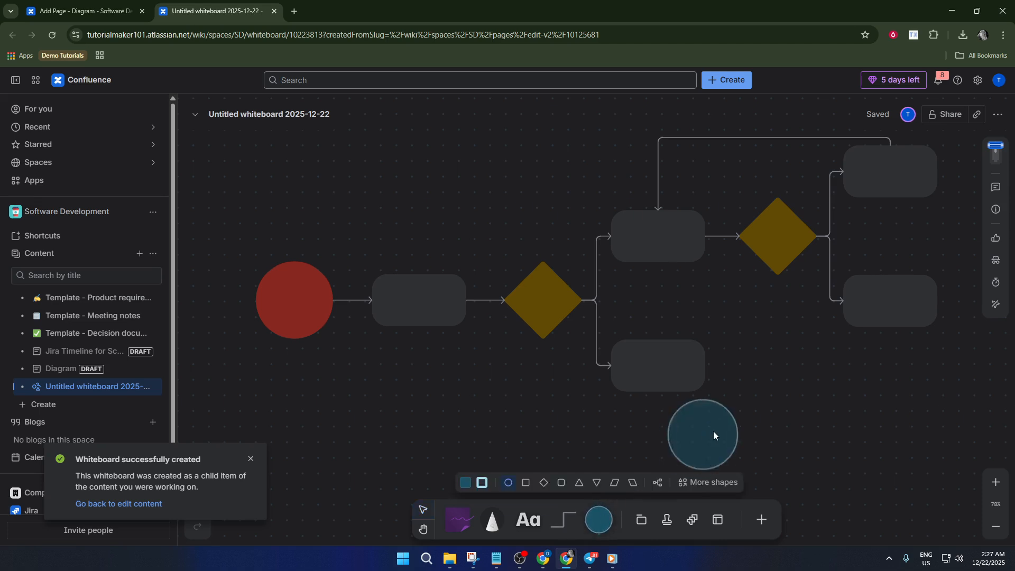
click(842, 415)
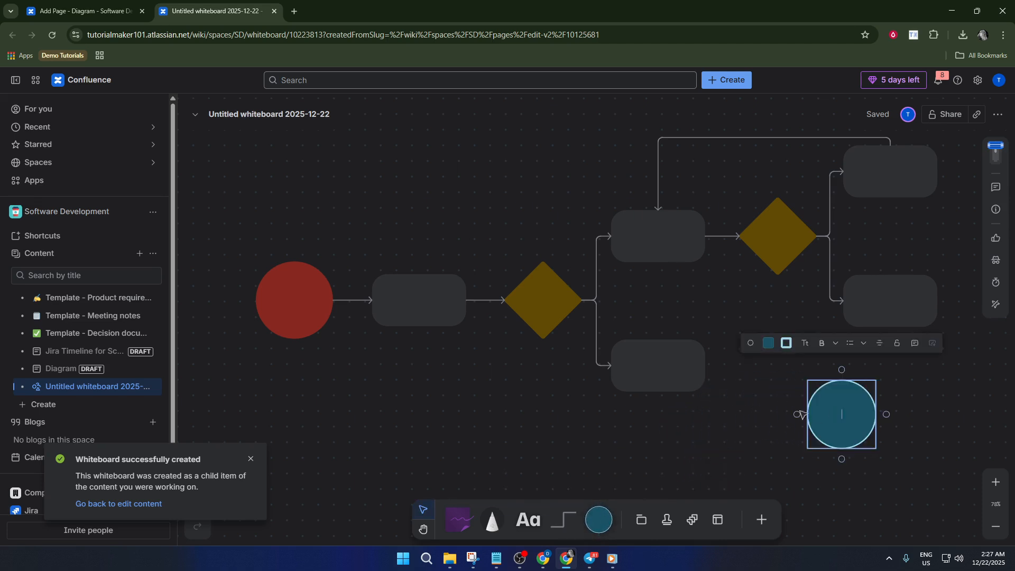
click(710, 374)
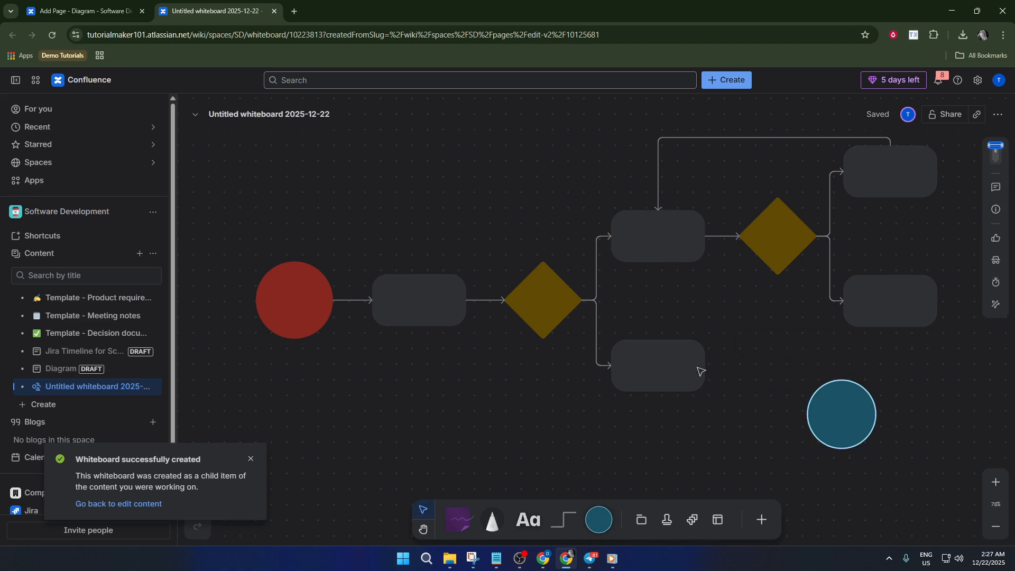
click(700, 372)
drag(716, 365, 814, 415)
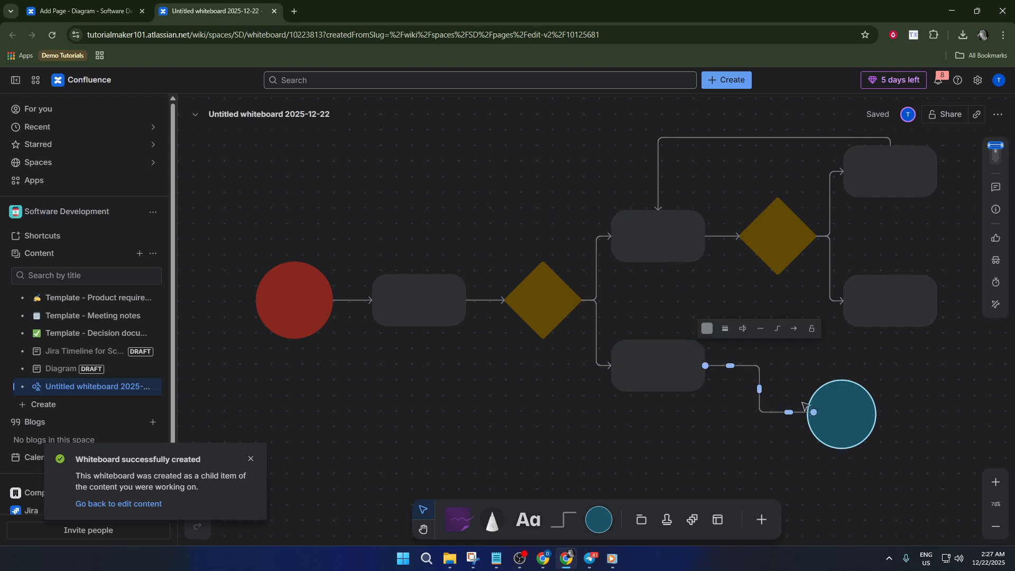
Add a teal diamond beneath the lower branch's rounded rectangle and connect the rectangle's lower edge to the diamond
scroll(726, 422, down, 2)
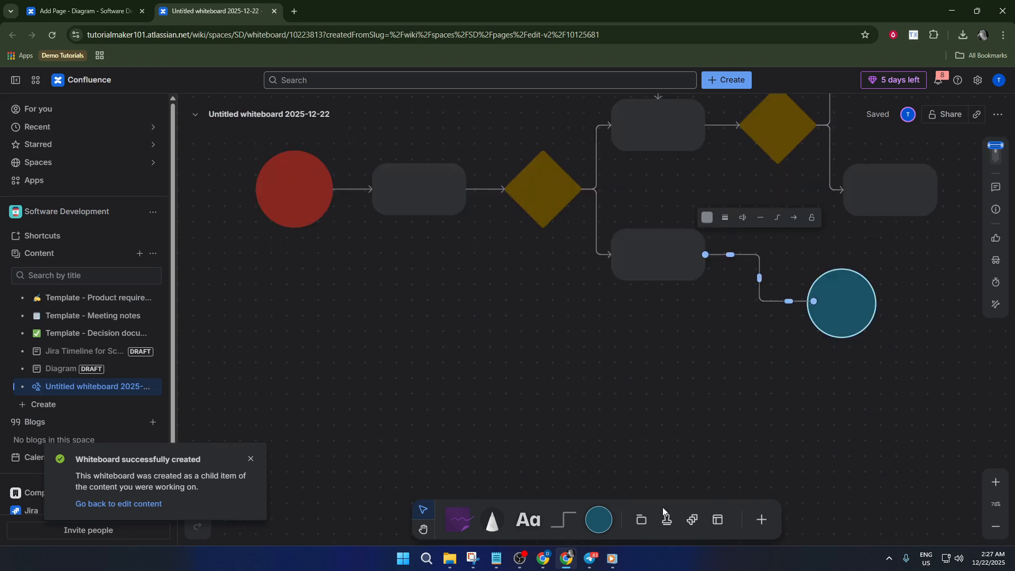
right_click(605, 521)
click(602, 520)
click(602, 518)
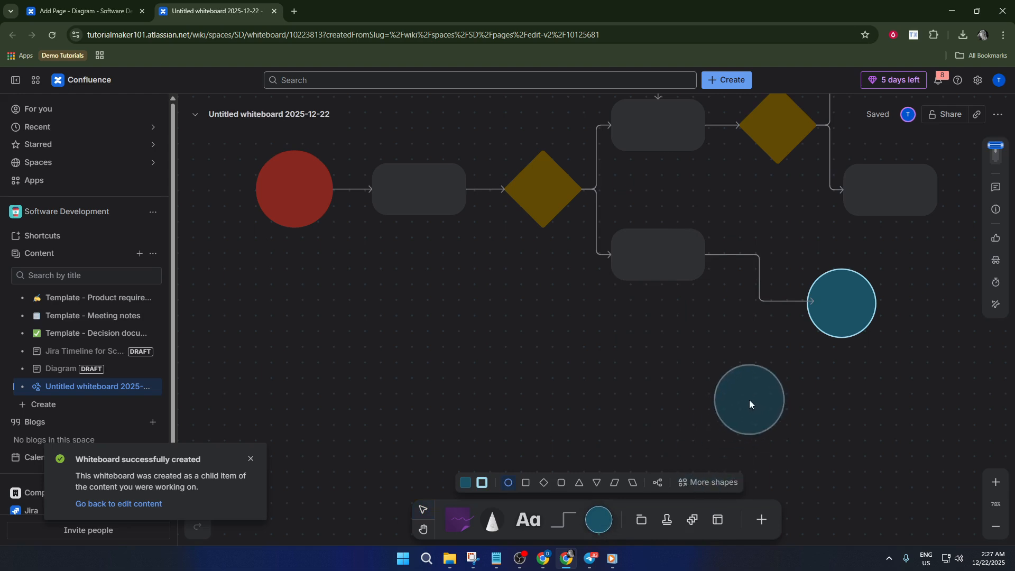
click(545, 483)
click(698, 382)
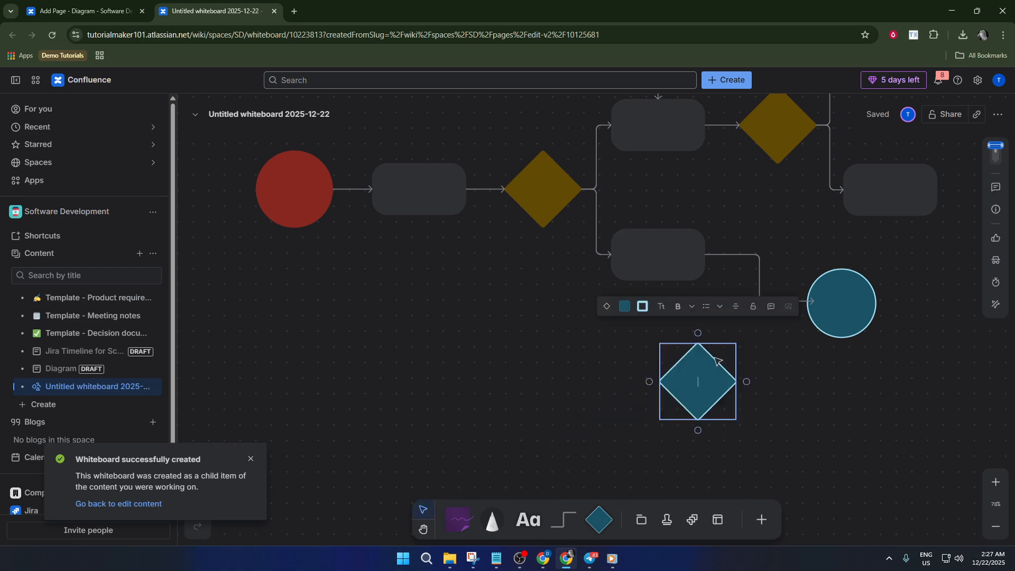
click(675, 273)
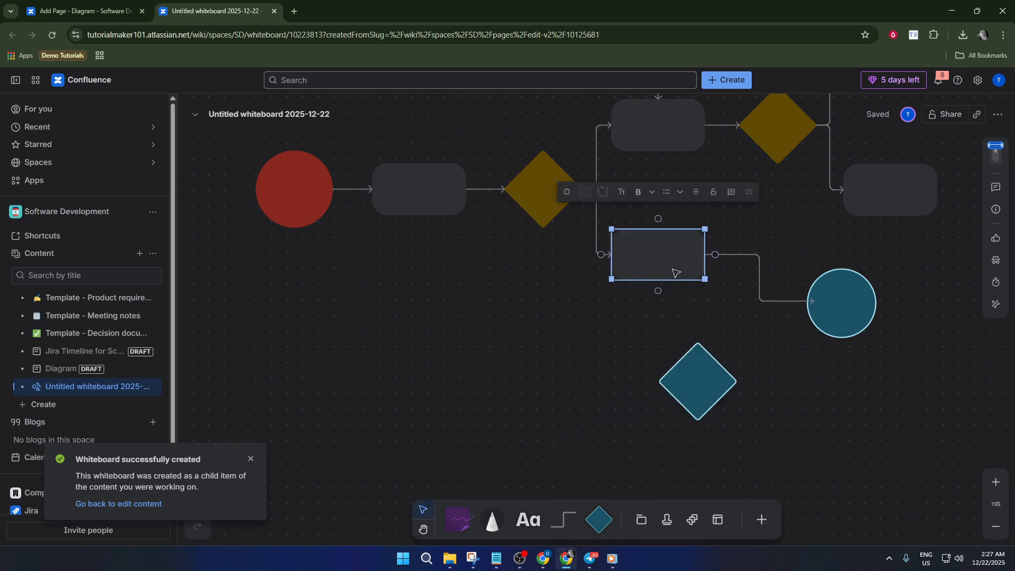
drag(659, 291, 659, 381)
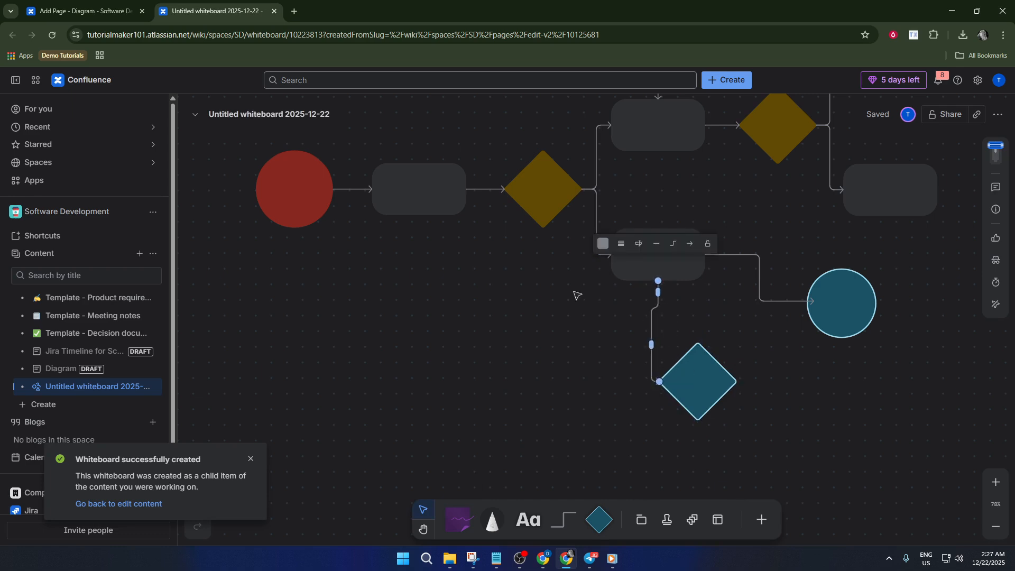
Return to the Diagram page draft and create a blank whiteboard below the embedded flowchart
click(80, 10)
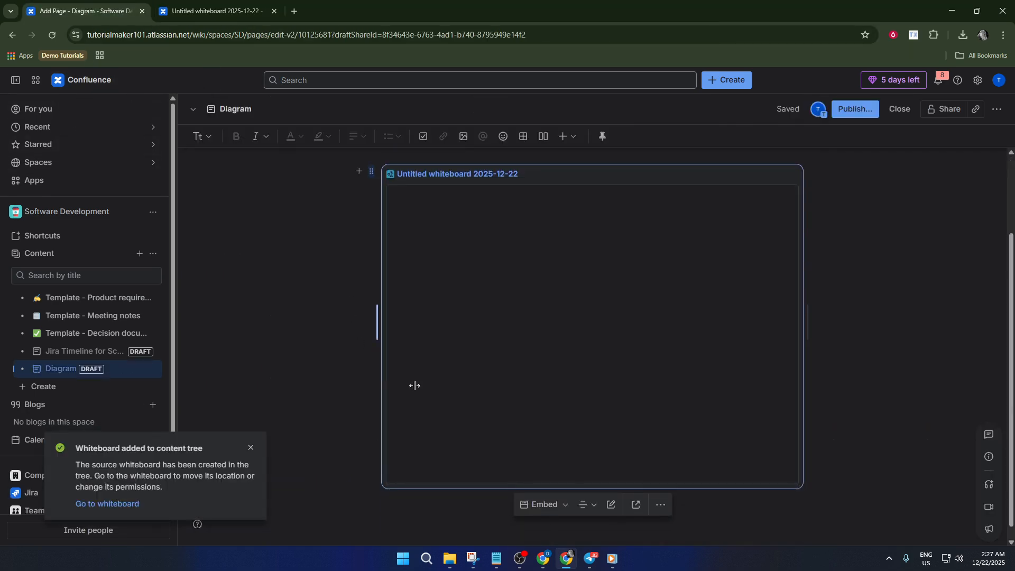
scroll(458, 511, up, 1)
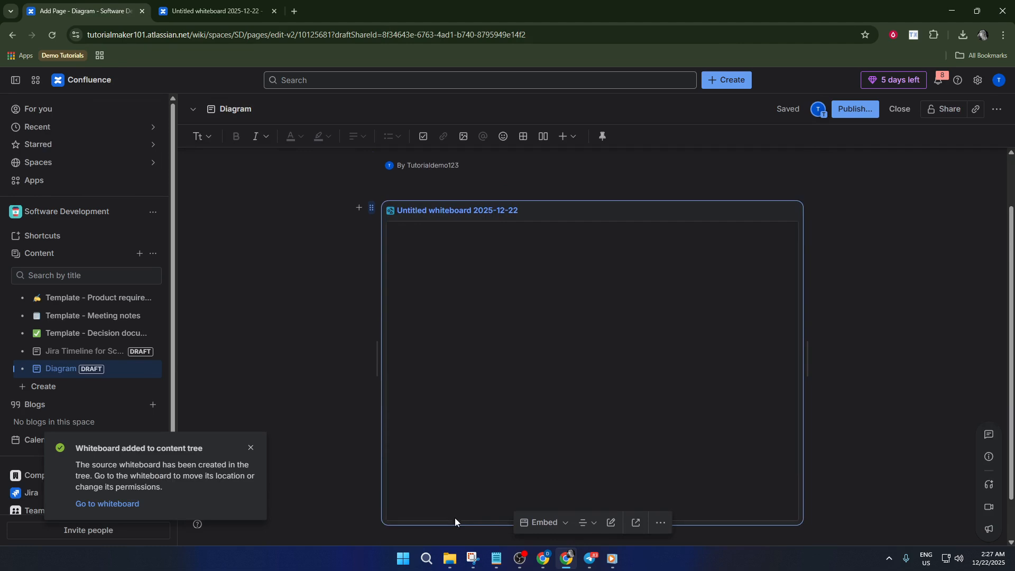
scroll(526, 473, down, 1)
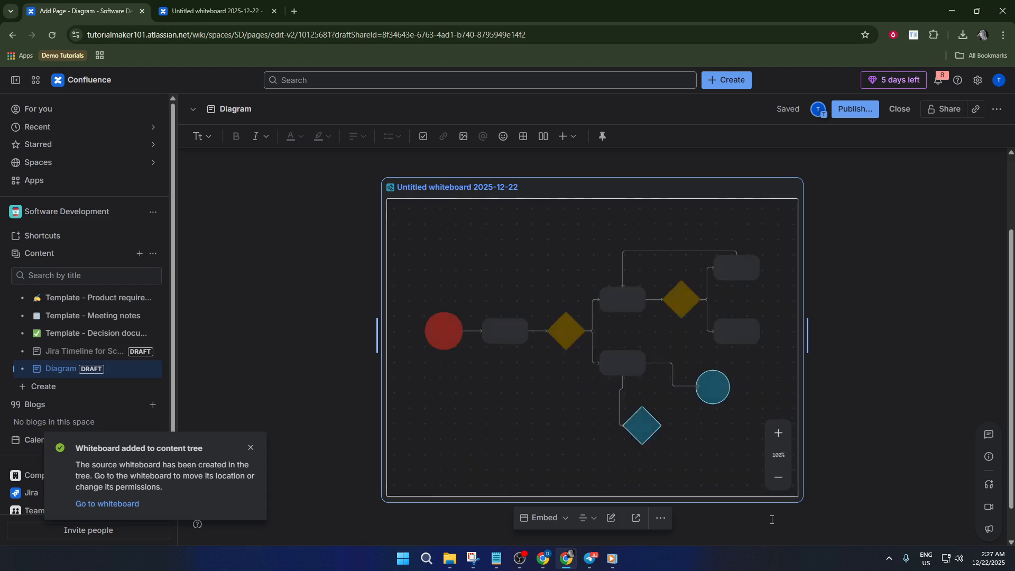
scroll(782, 528, up, 1)
scroll(767, 531, down, 2)
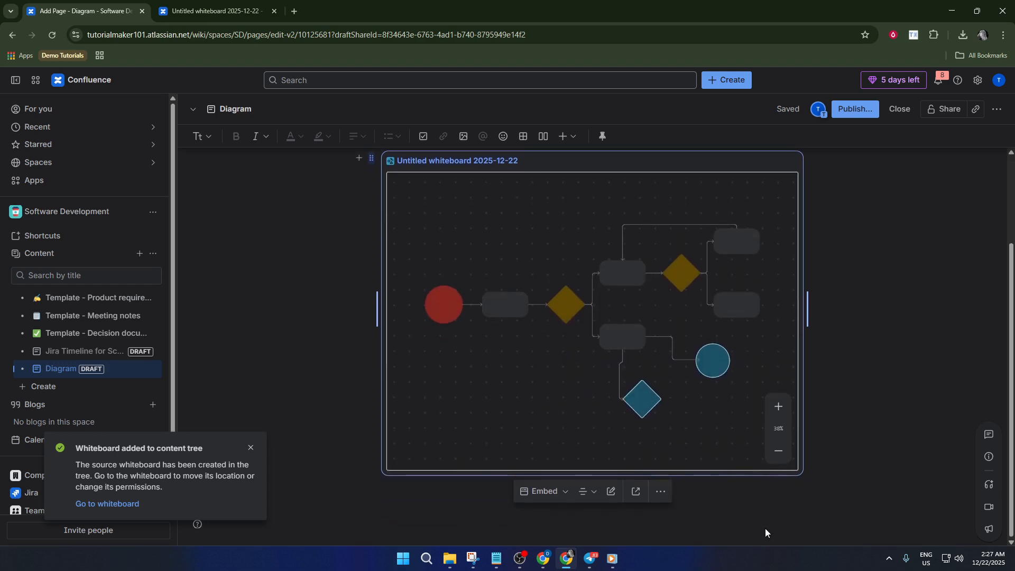
scroll(764, 526, up, 1)
click(761, 522)
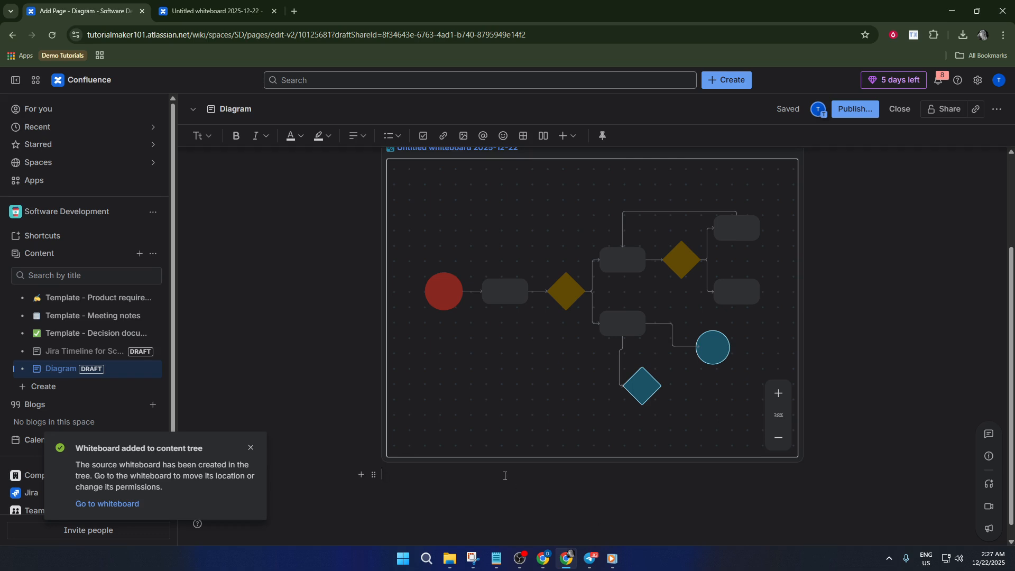
text(/whirte)
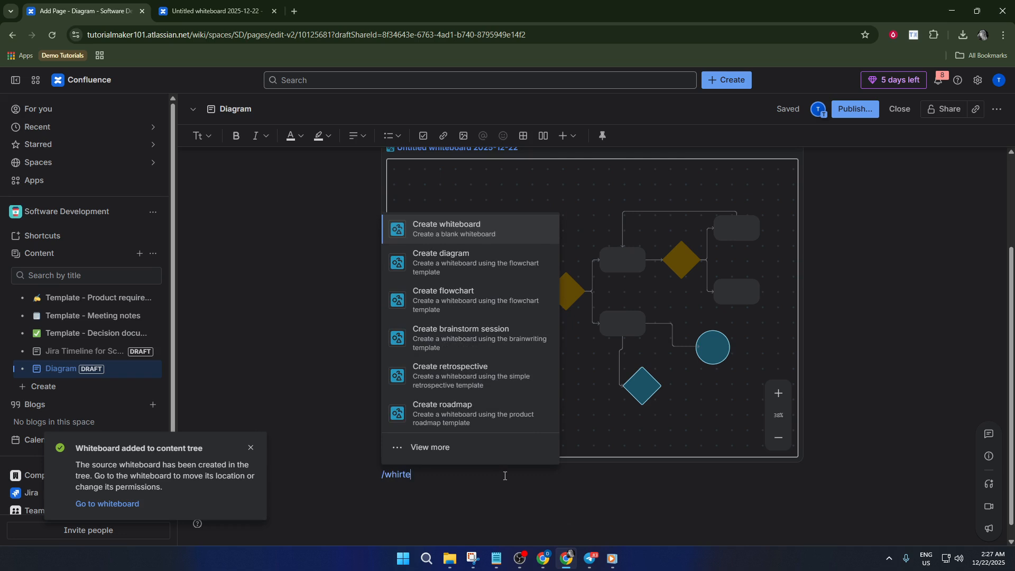
click(484, 233)
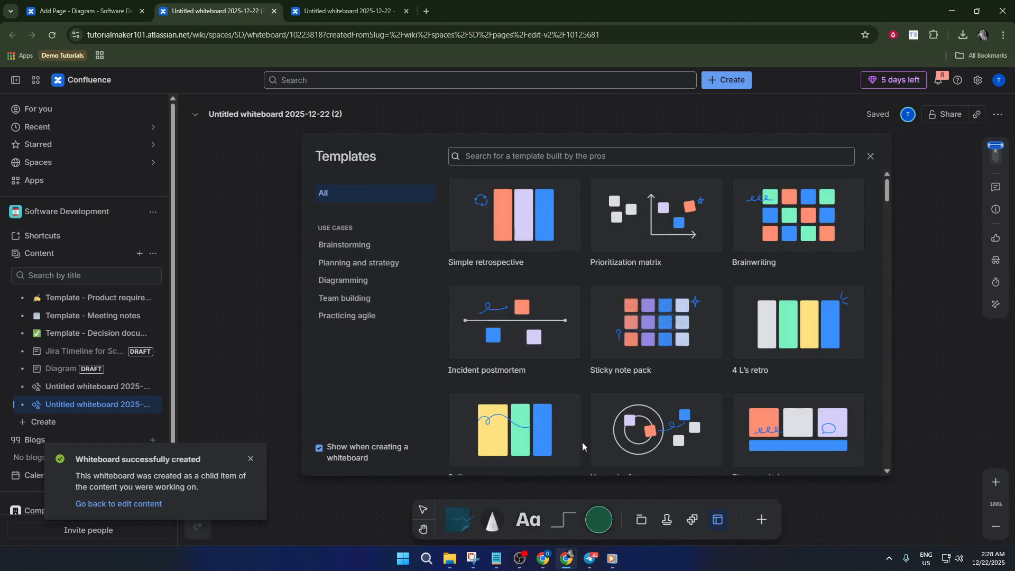
Skip the templates and place a green circle on the blank whiteboard with a rounded square to its right
click(599, 520)
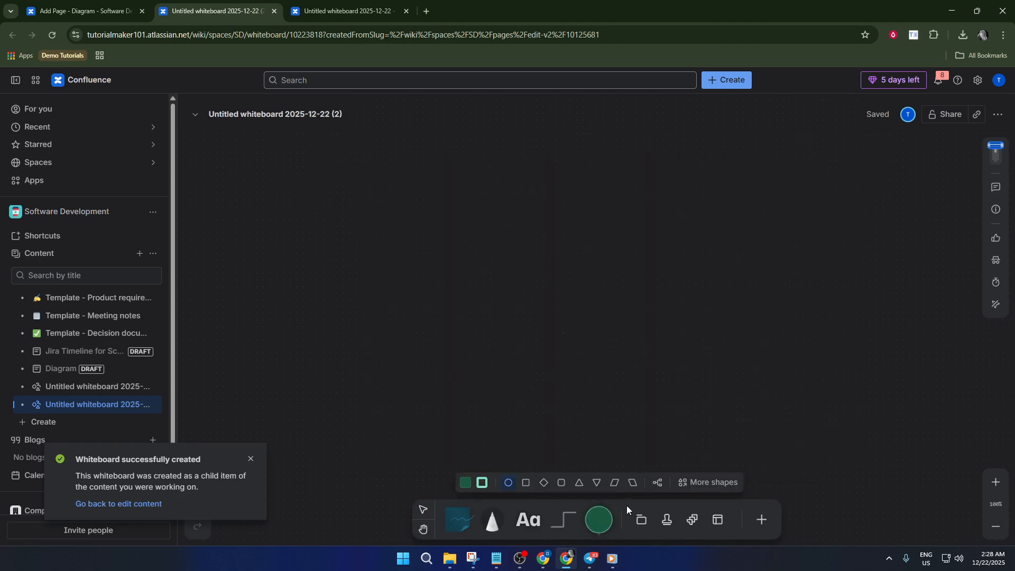
click(452, 275)
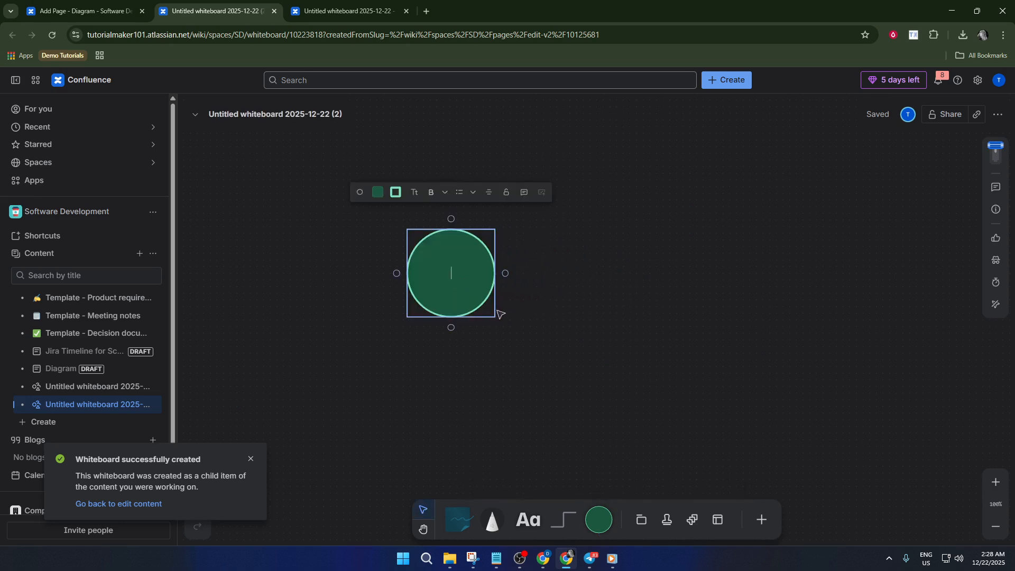
click(565, 520)
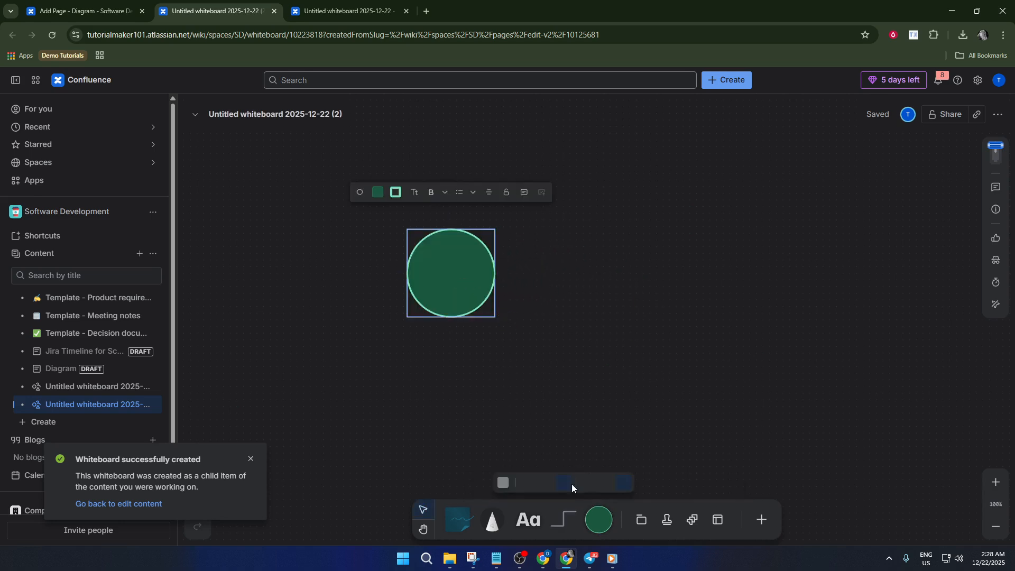
click(598, 520)
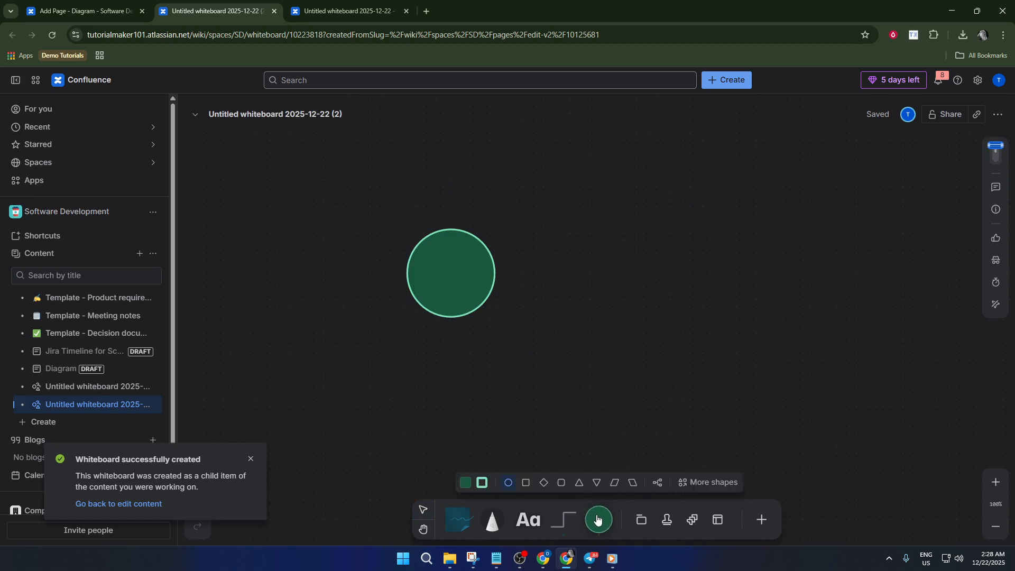
click(562, 483)
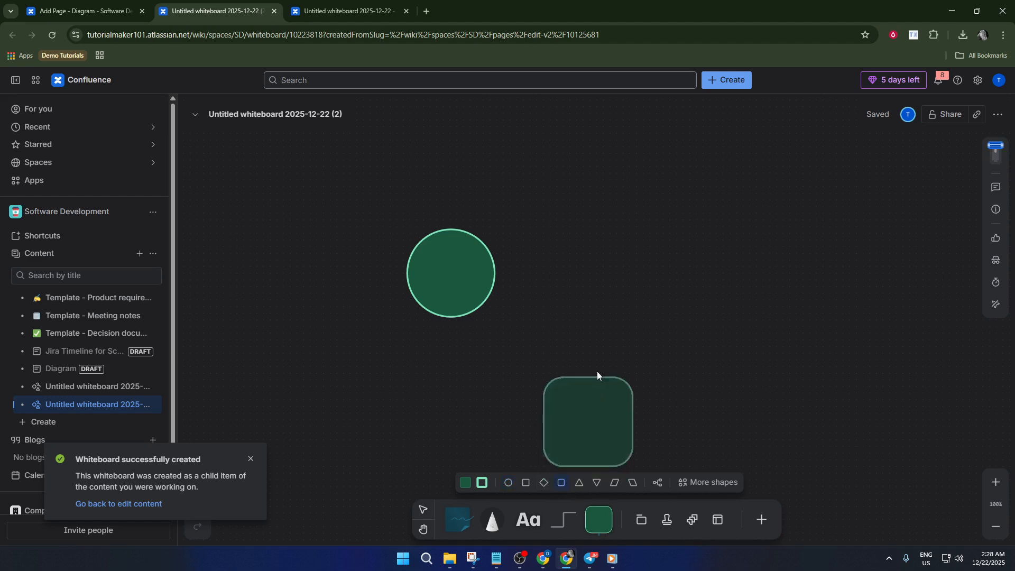
click(661, 275)
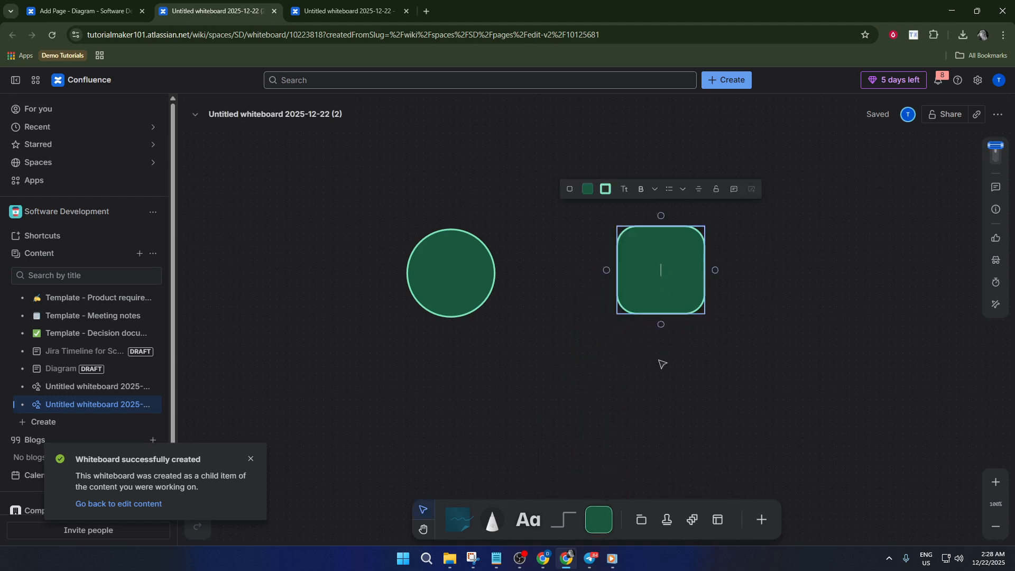
Place a downward-pointing triangle below the rounded square and a parallelogram to the triangle's right
scroll(675, 412, down, 2)
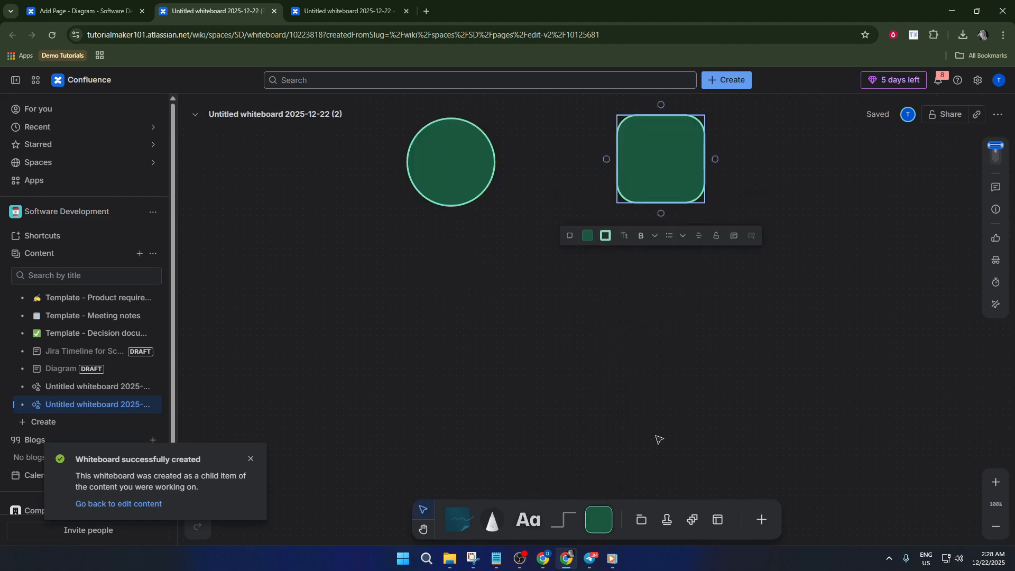
click(599, 520)
click(597, 482)
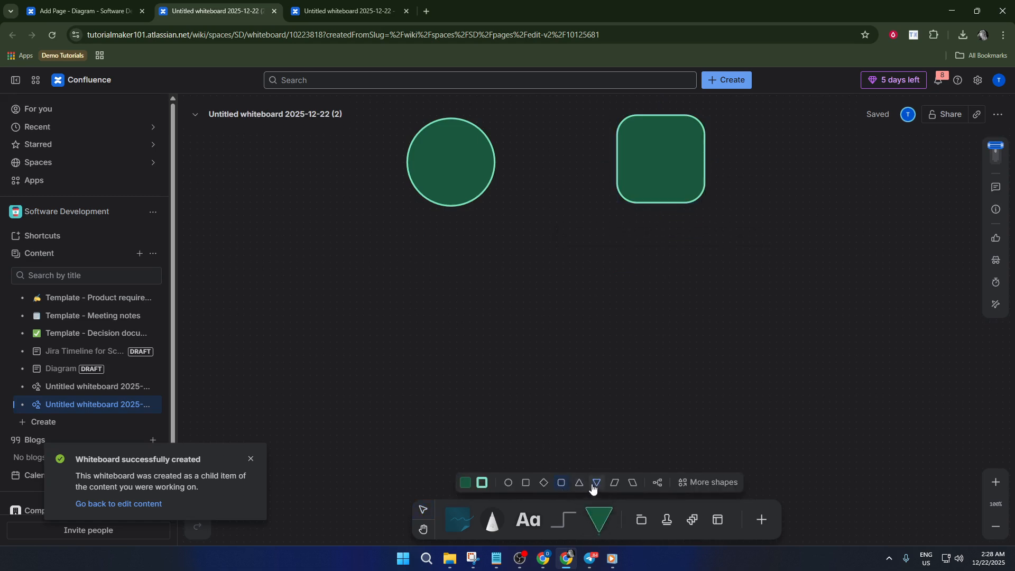
click(660, 337)
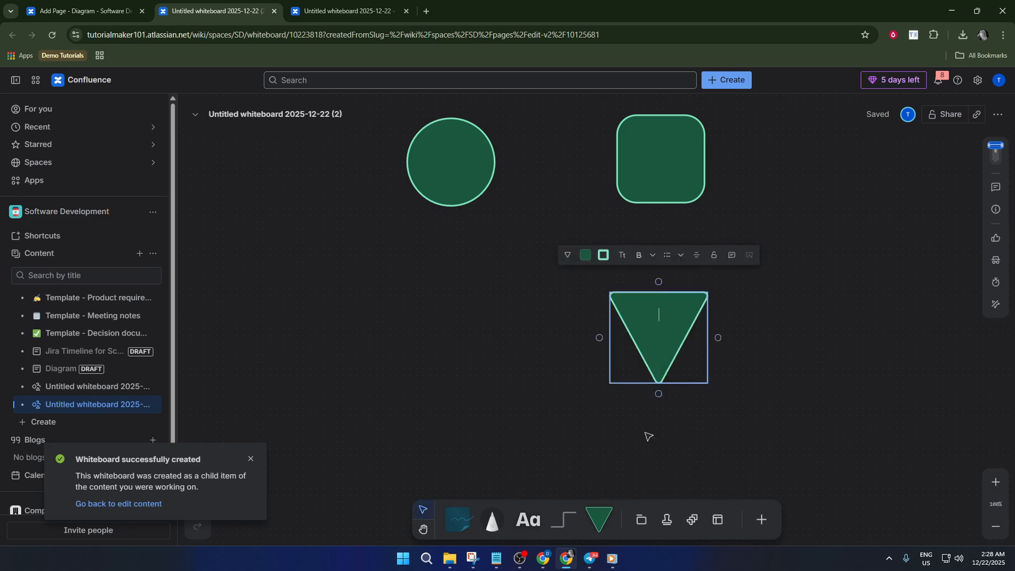
click(606, 521)
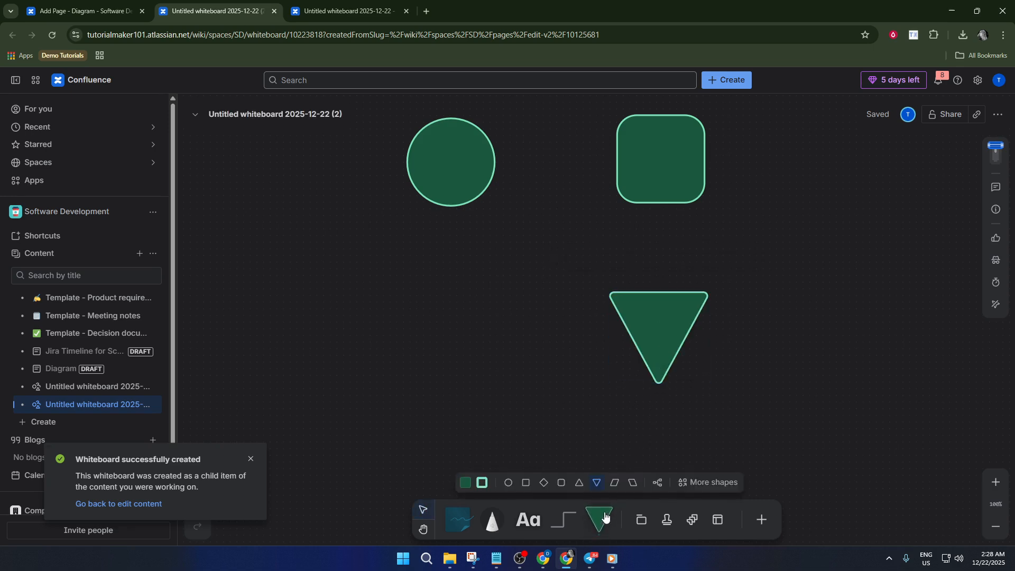
click(614, 482)
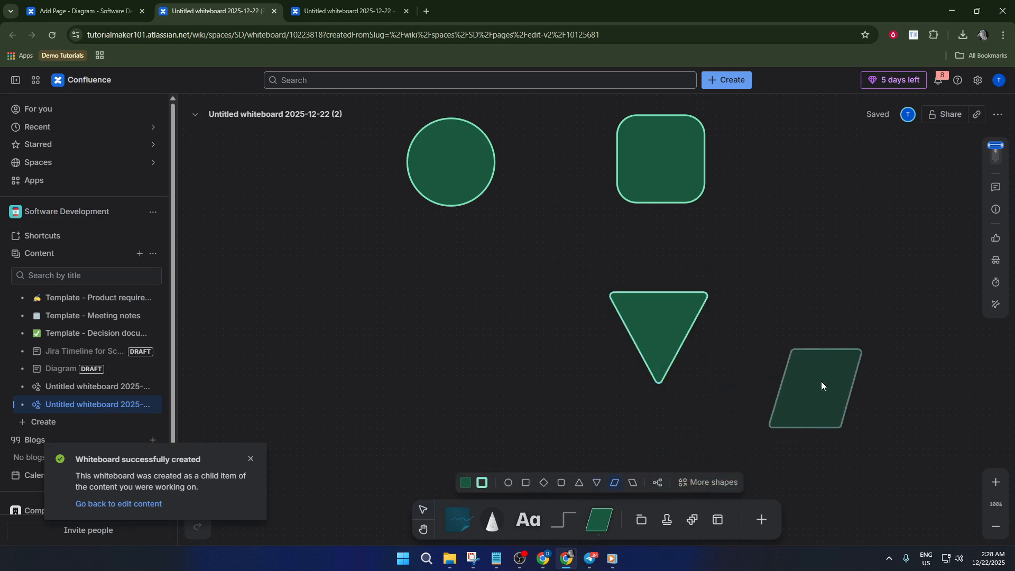
click(853, 335)
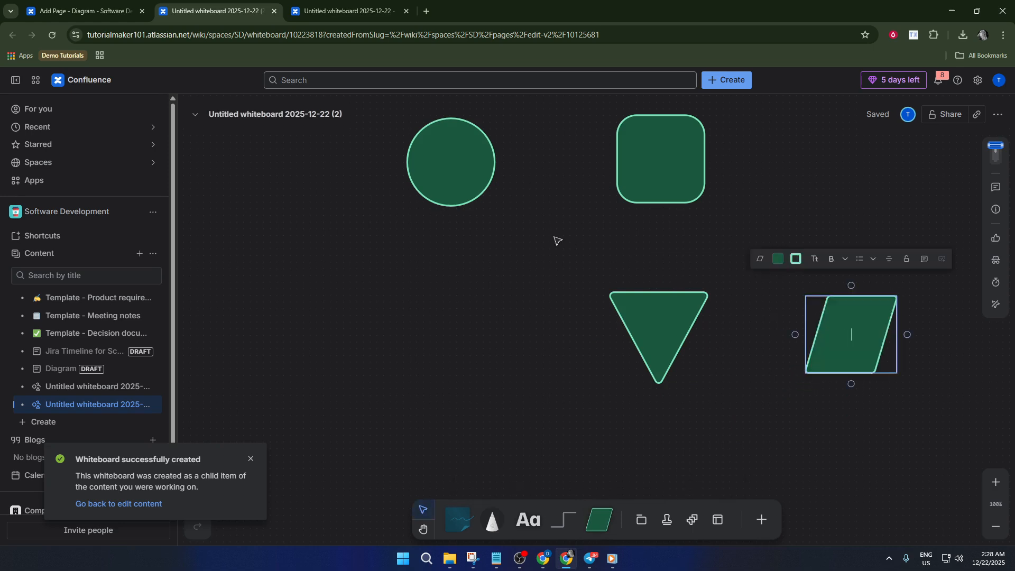
Add a connected second circle below the first one and link it to the left side of the rounded square
click(489, 174)
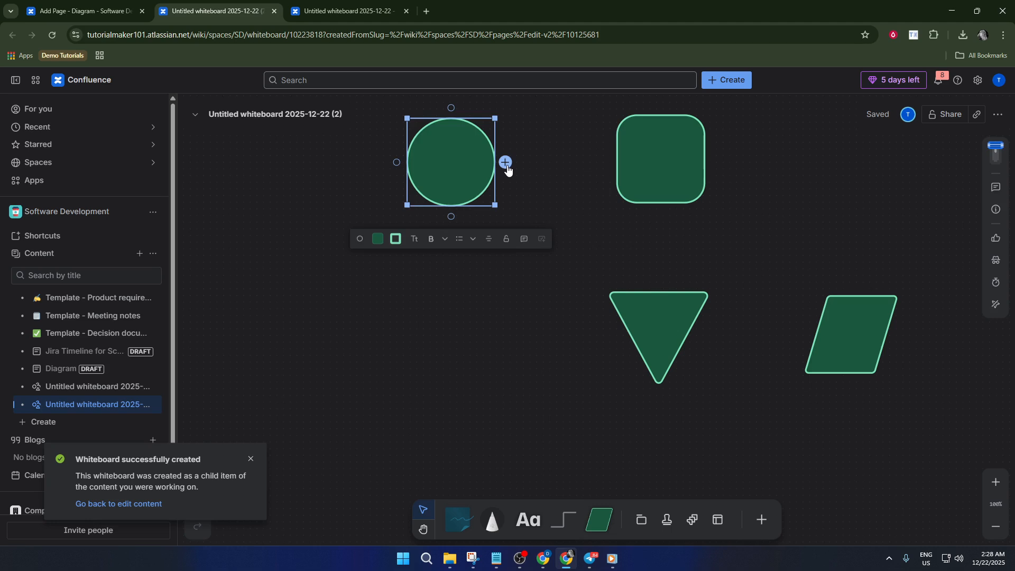
click(505, 162)
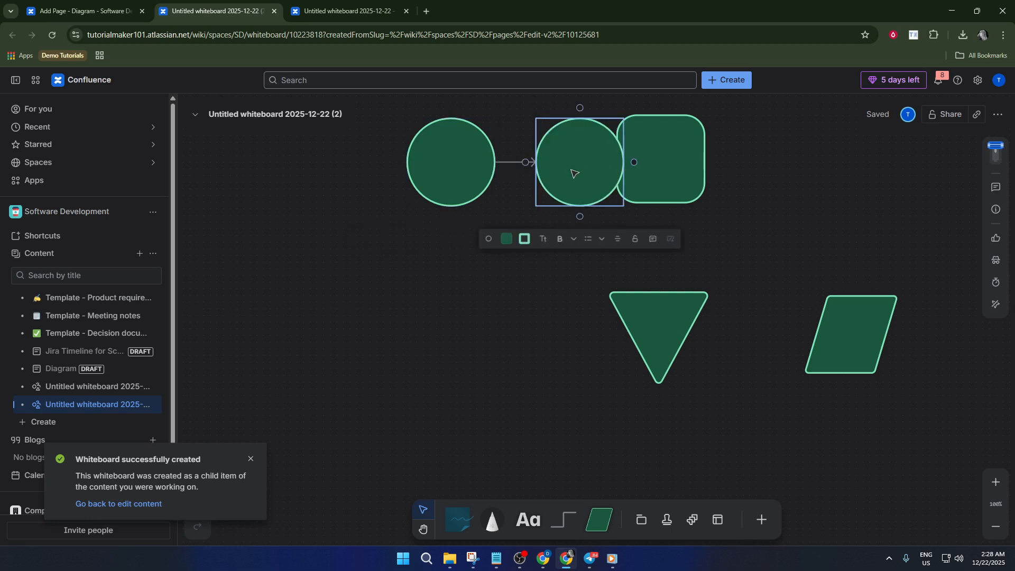
click(517, 161)
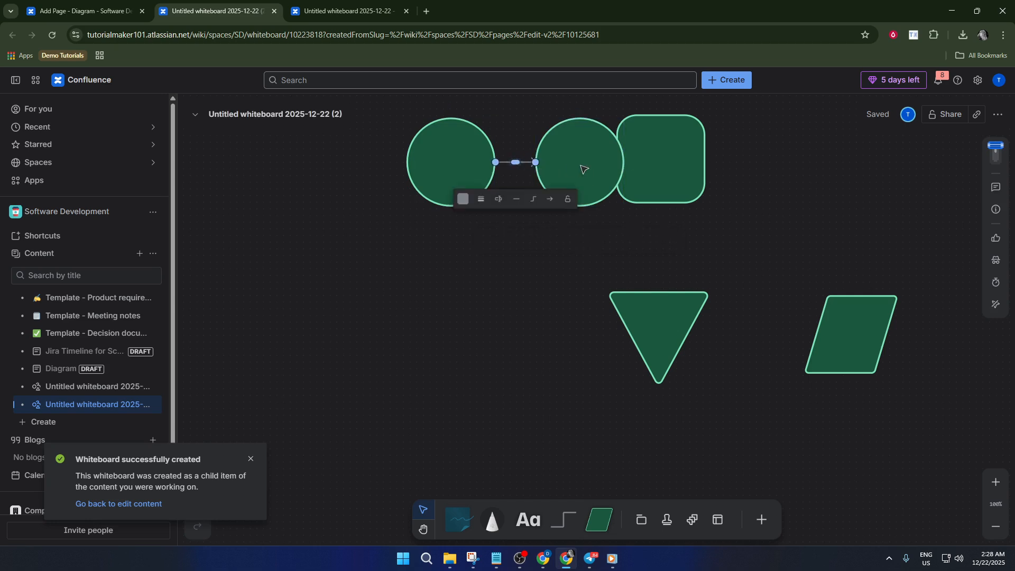
drag(583, 166, 619, 170)
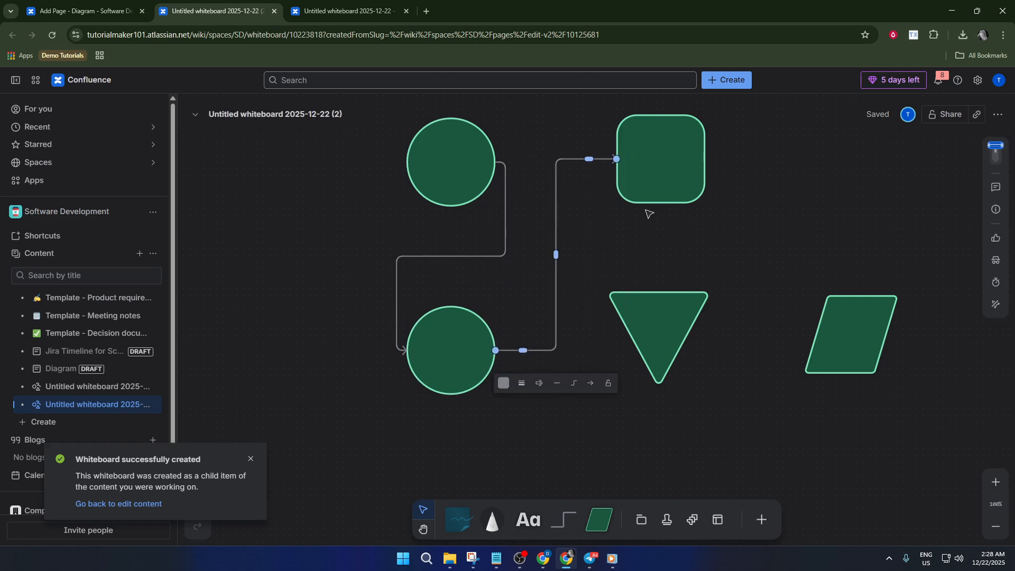
Select the rounded square above the triangle to start a connector from its lower edge
click(662, 201)
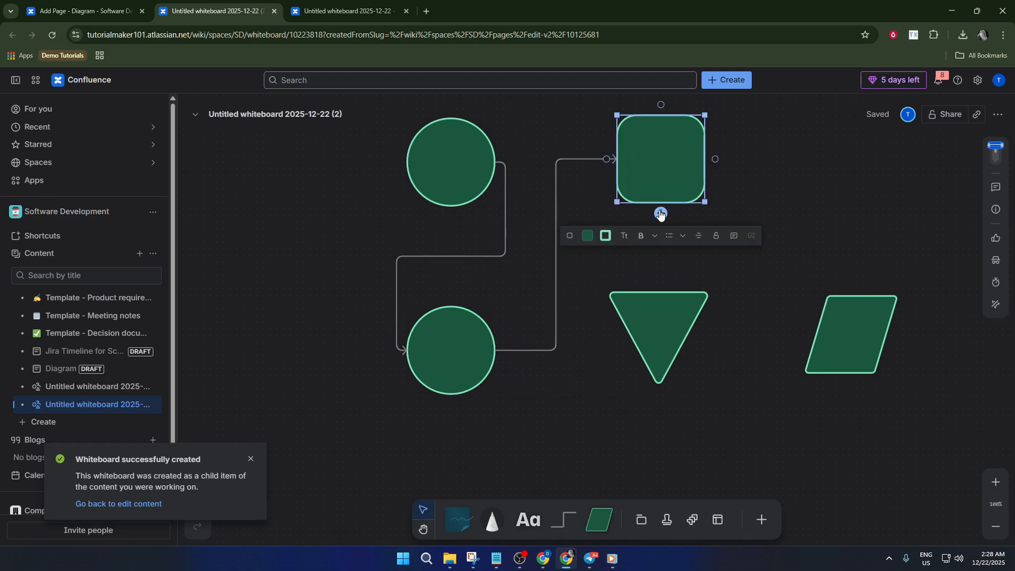